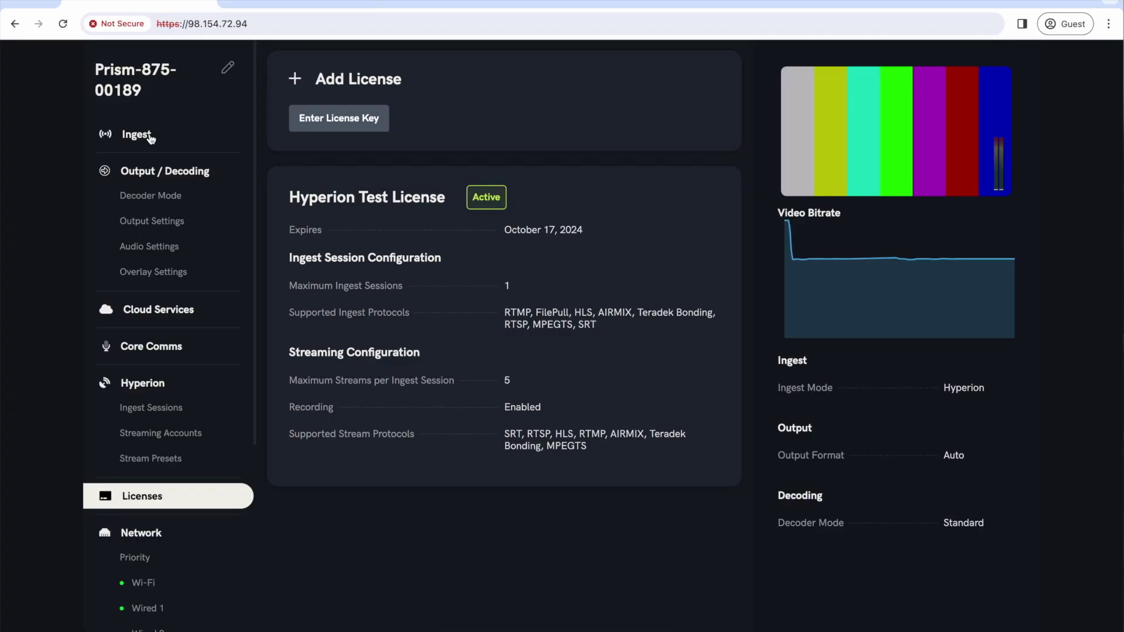
Show the decoder's Licenses page with the Hyperion Test License listed as Active.
left_click(138, 136)
left_click(142, 497)
left_click(350, 116)
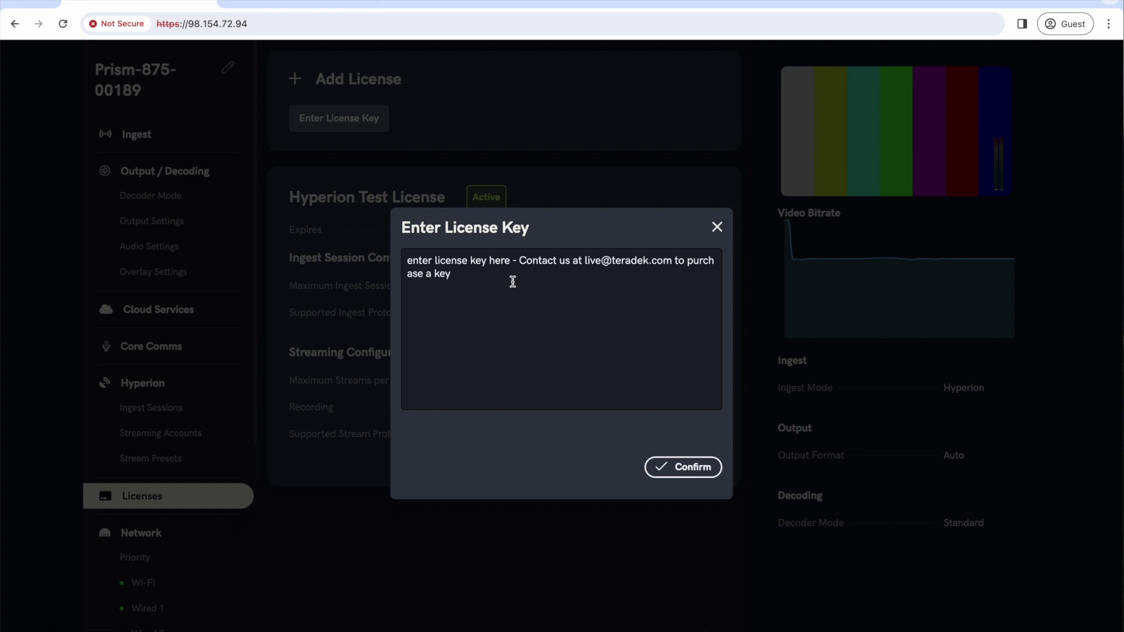
left_click(717, 227)
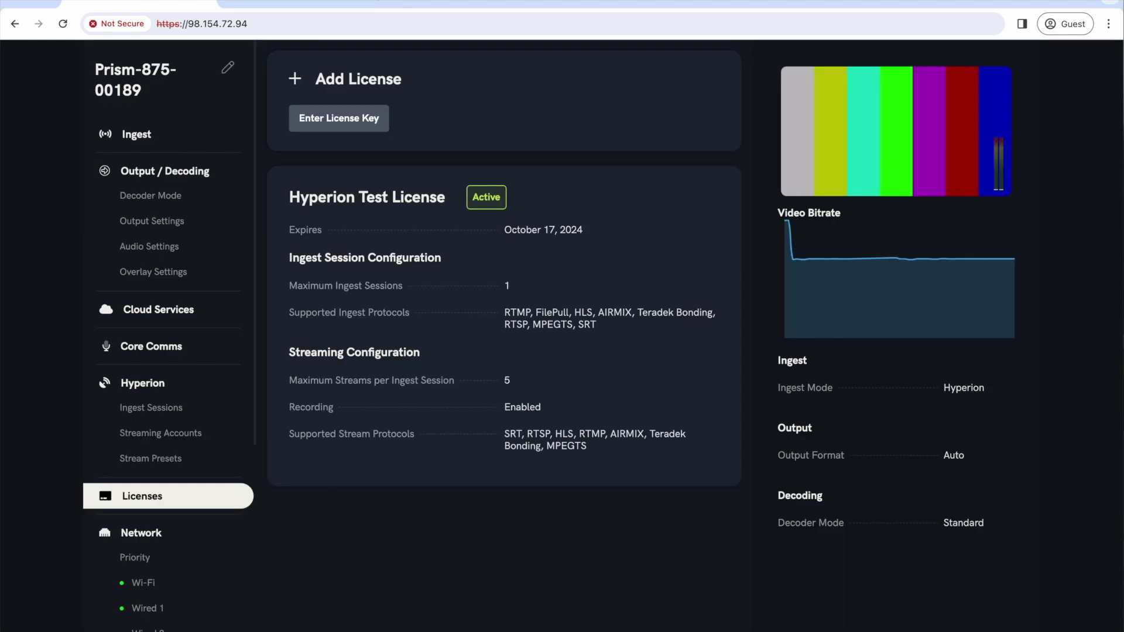
Add Ingest Session 1 under Hyperion Ingest Sessions and open its settings page.
left_click(153, 410)
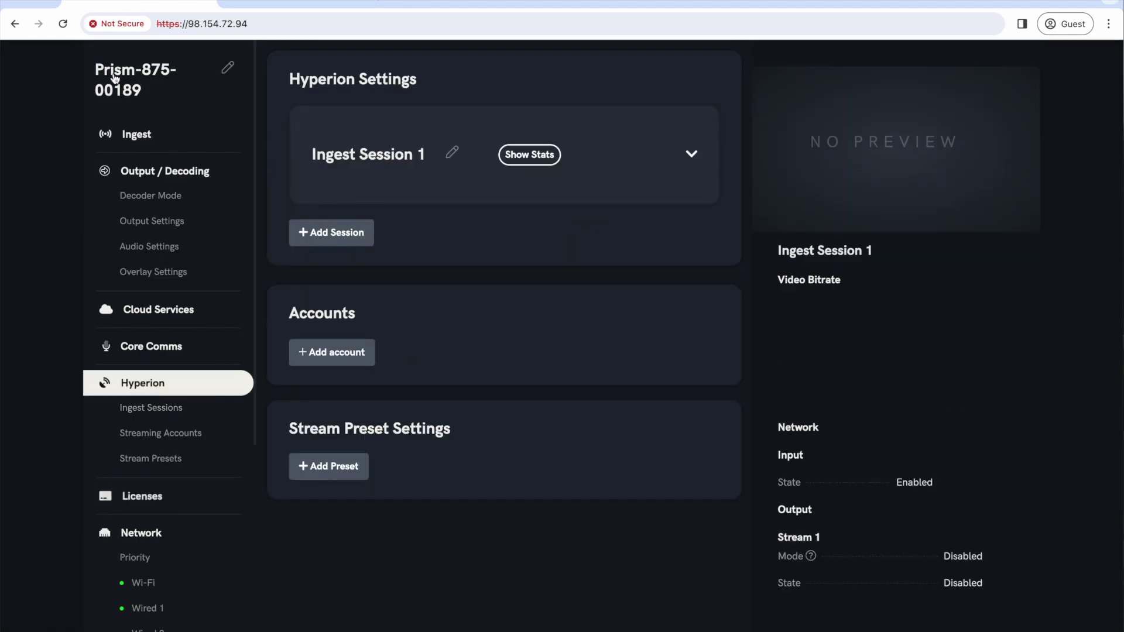
left_click(155, 139)
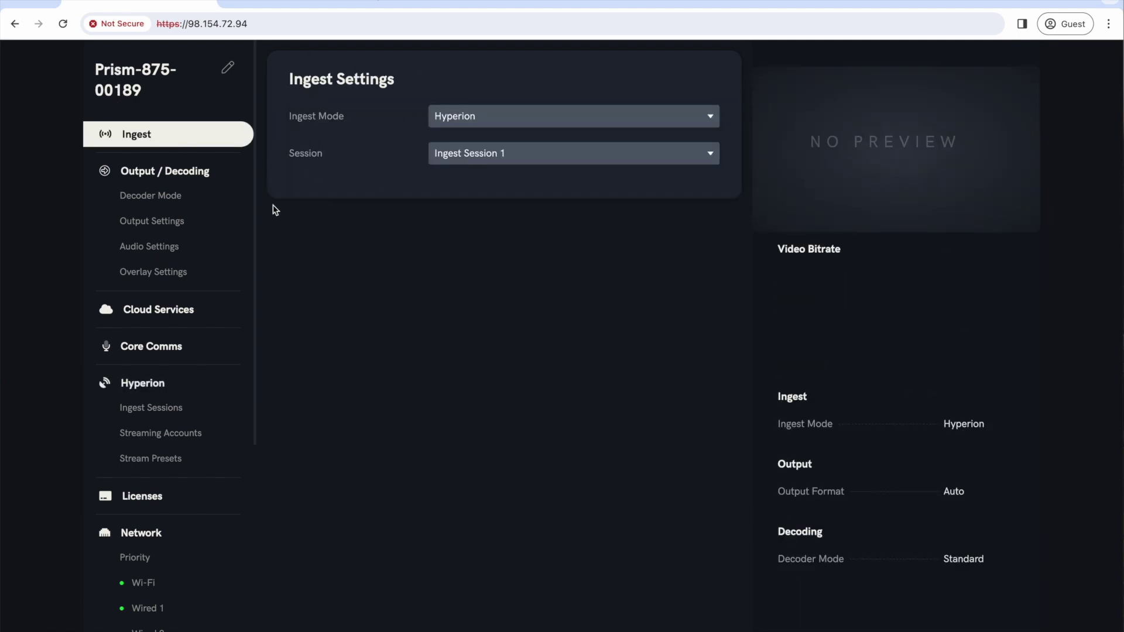
left_click(189, 391)
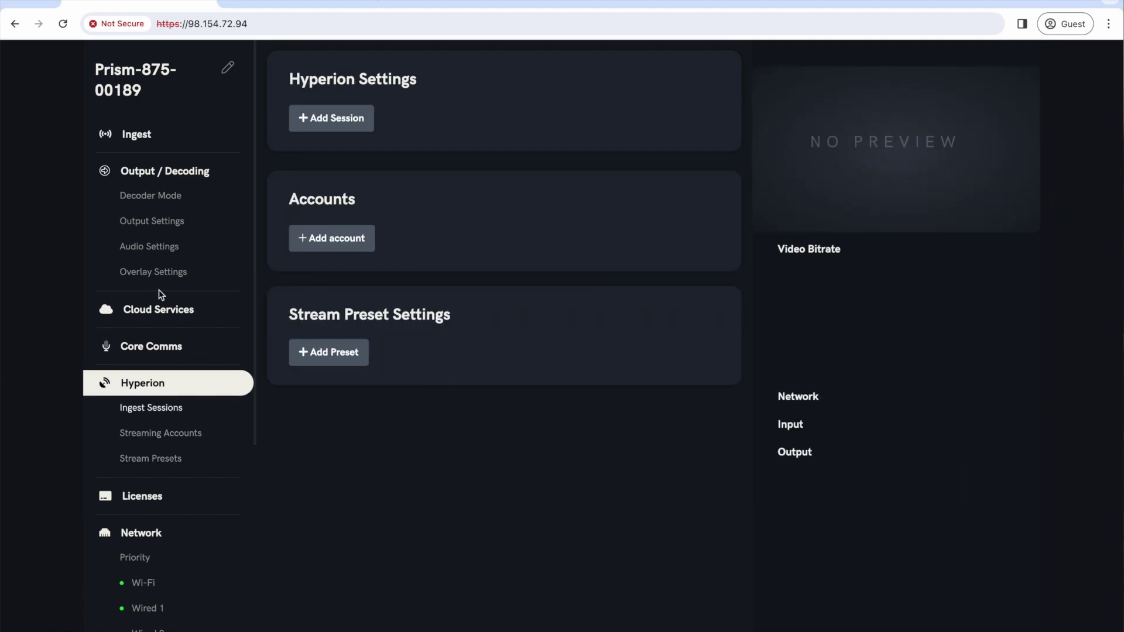
left_click(155, 410)
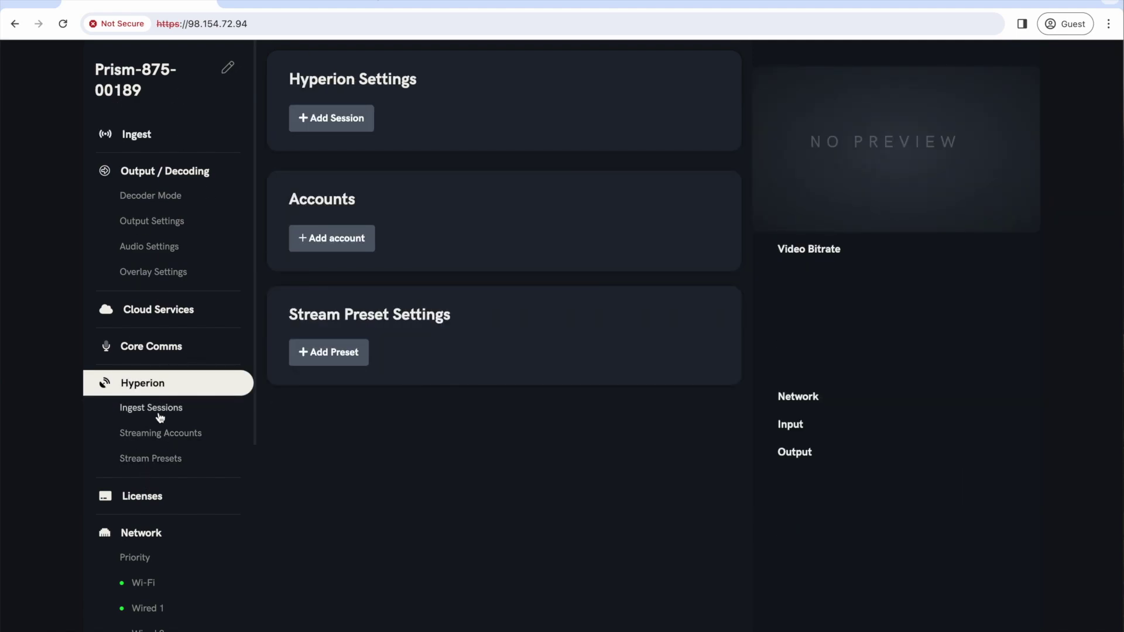
left_click(341, 123)
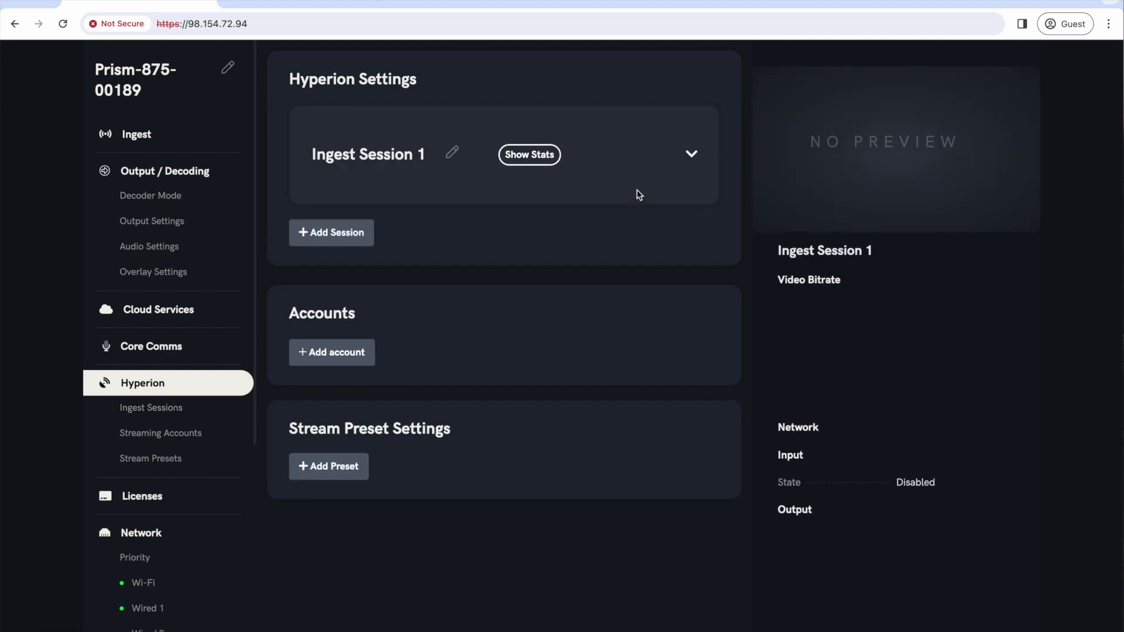
left_click(651, 159)
left_click(334, 321)
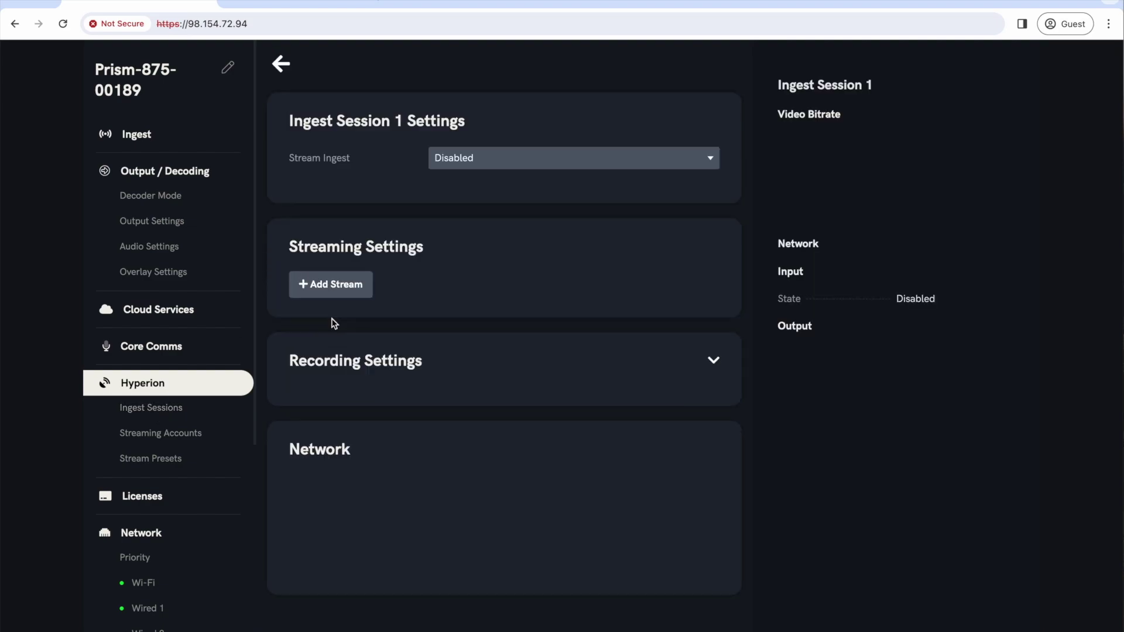
Save Ingest Session 1 with Stream Ingest set to Teradek Bonding, then view the 172.16.1.1 encoder.
left_click(455, 158)
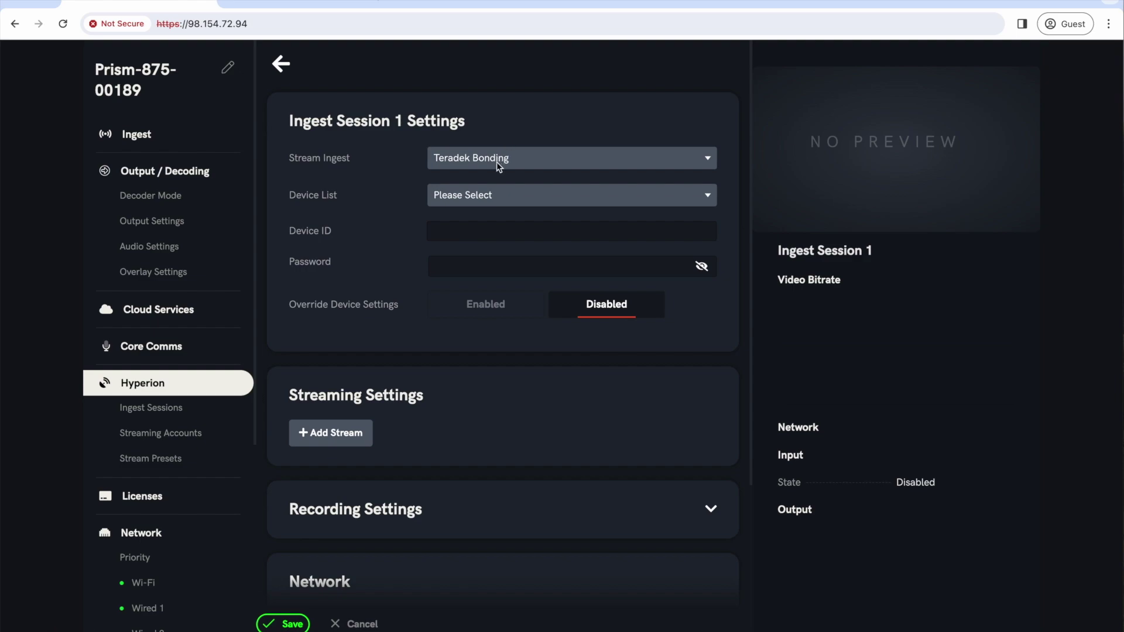
left_click(296, 624)
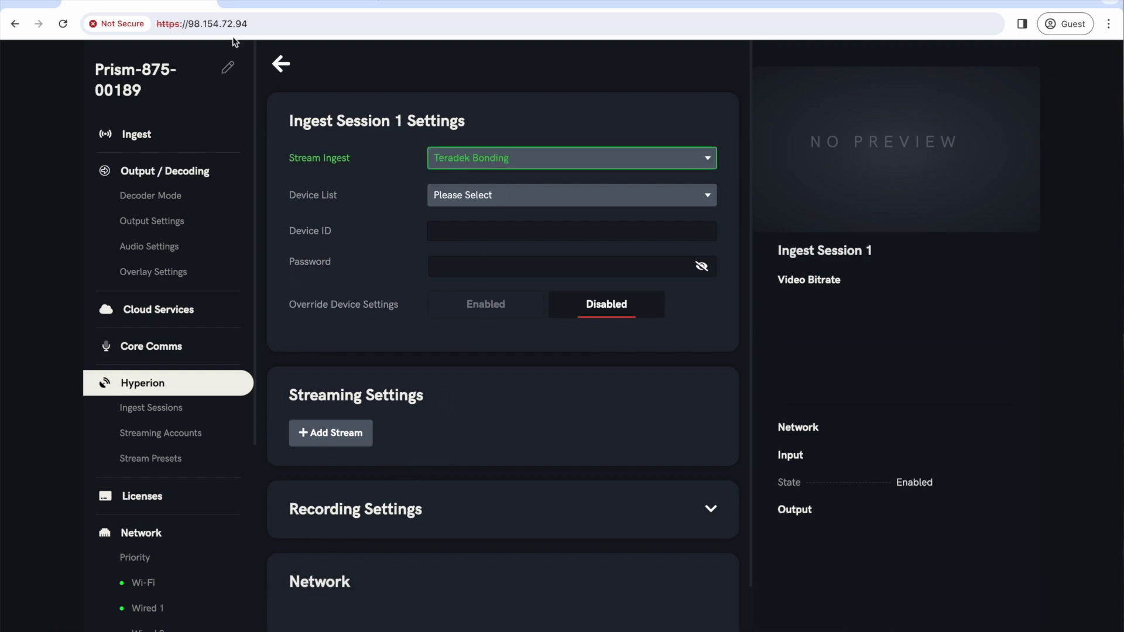
left_click(269, 1)
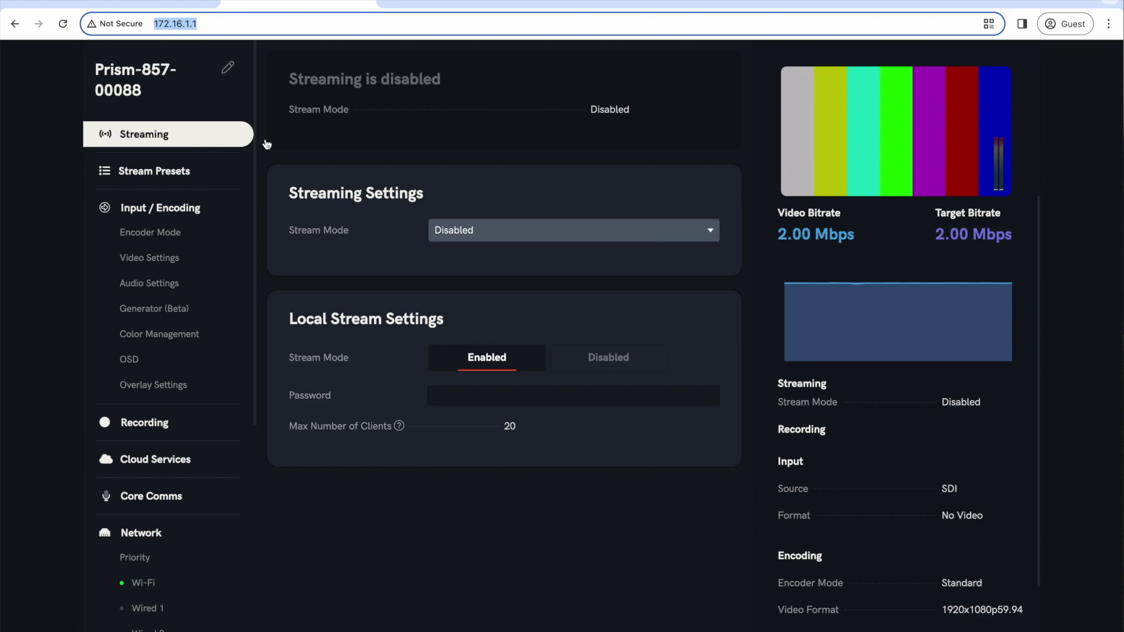
left_click(484, 231)
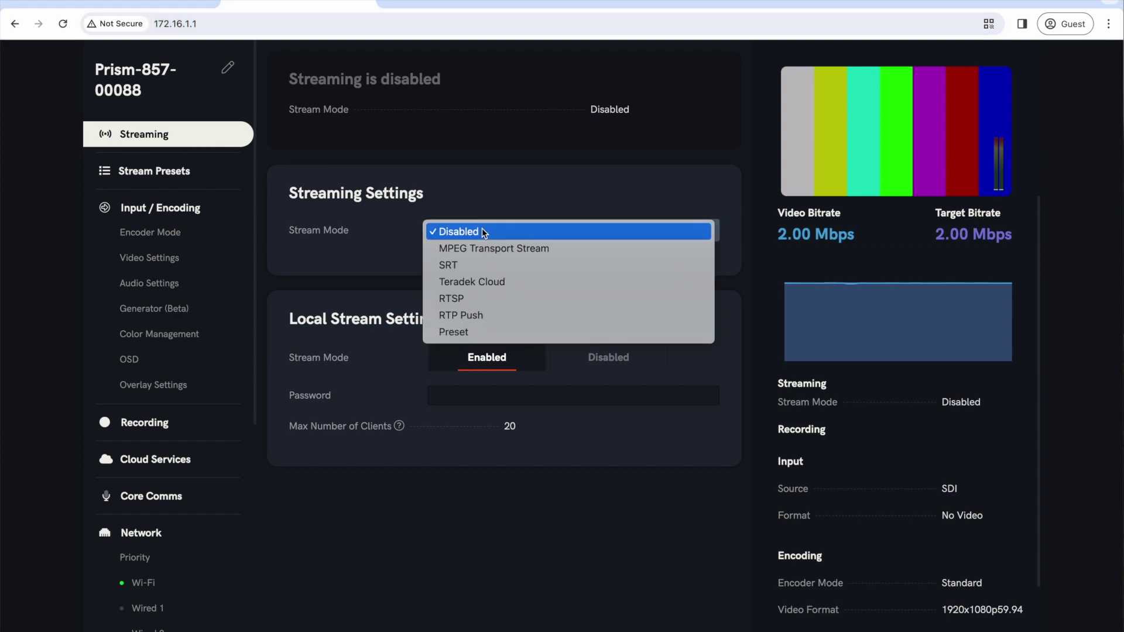
left_click(489, 282)
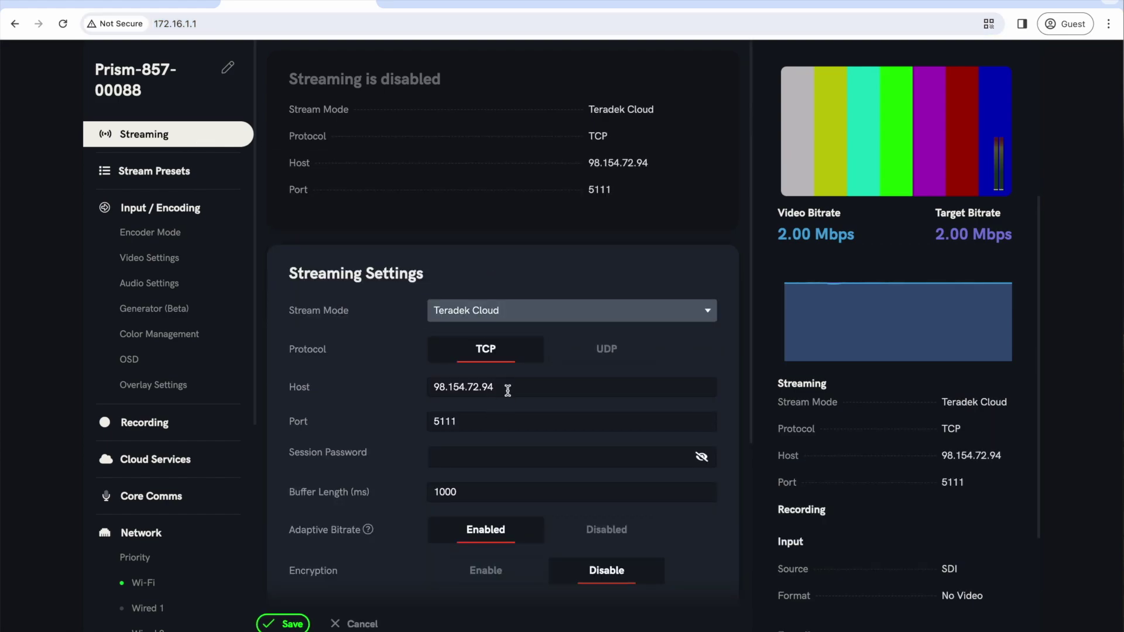
left_click_drag(509, 388, 413, 391)
left_click_drag(457, 422, 403, 420)
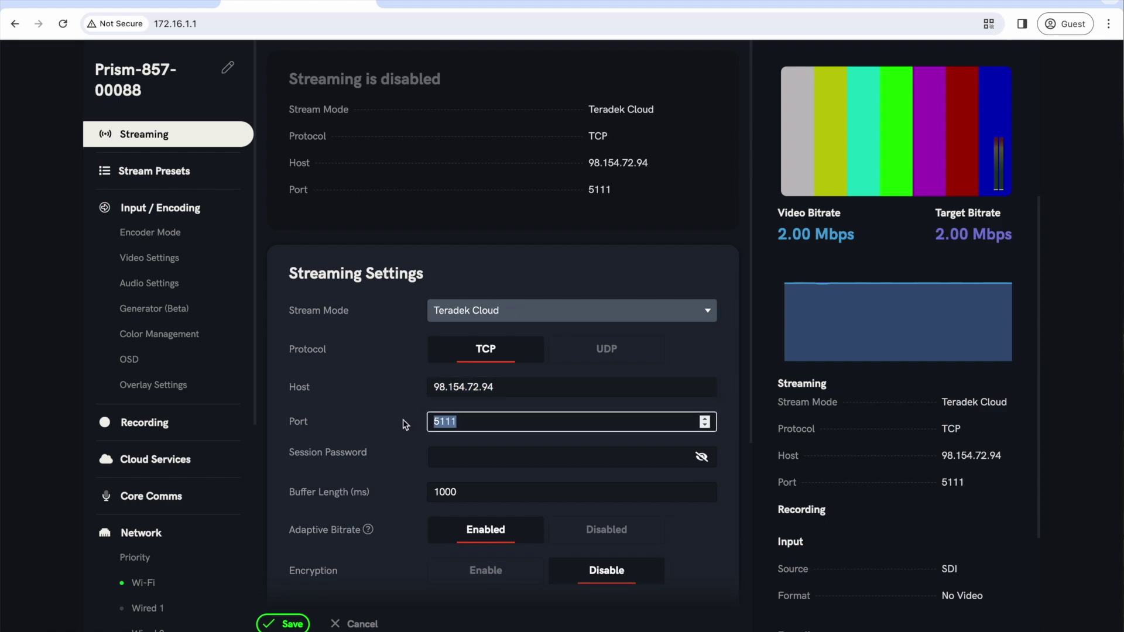
left_click(400, 574)
scroll(418, 490, "down", 1)
scroll(418, 490, "down", 1)
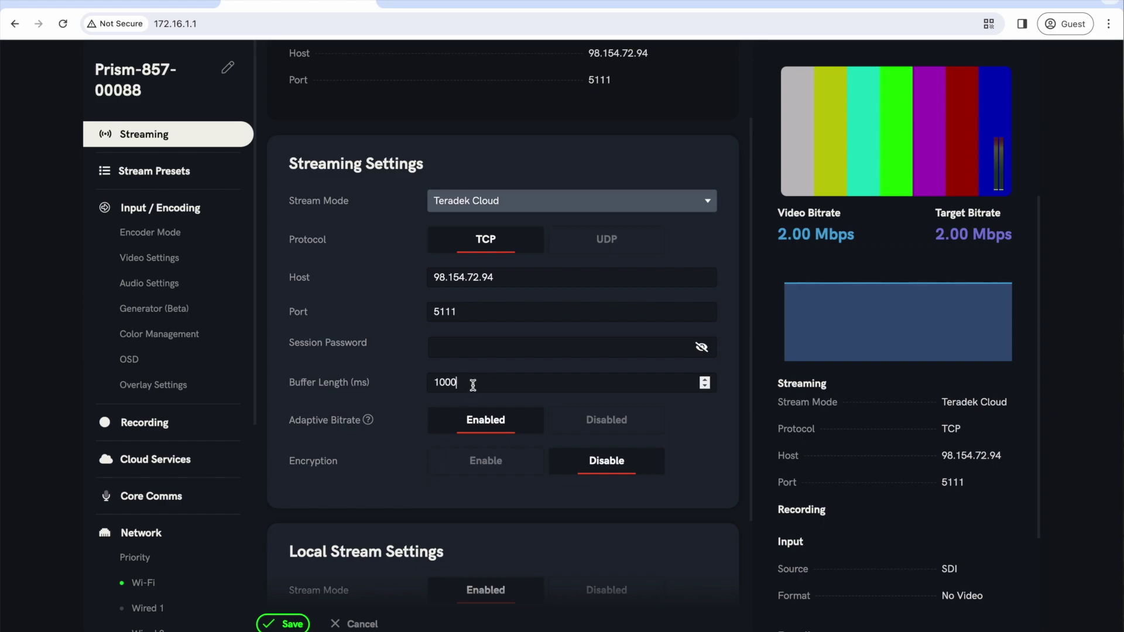
Keep the 1000 ms buffer with encryption disabled and save to start streaming.
left_click(451, 383)
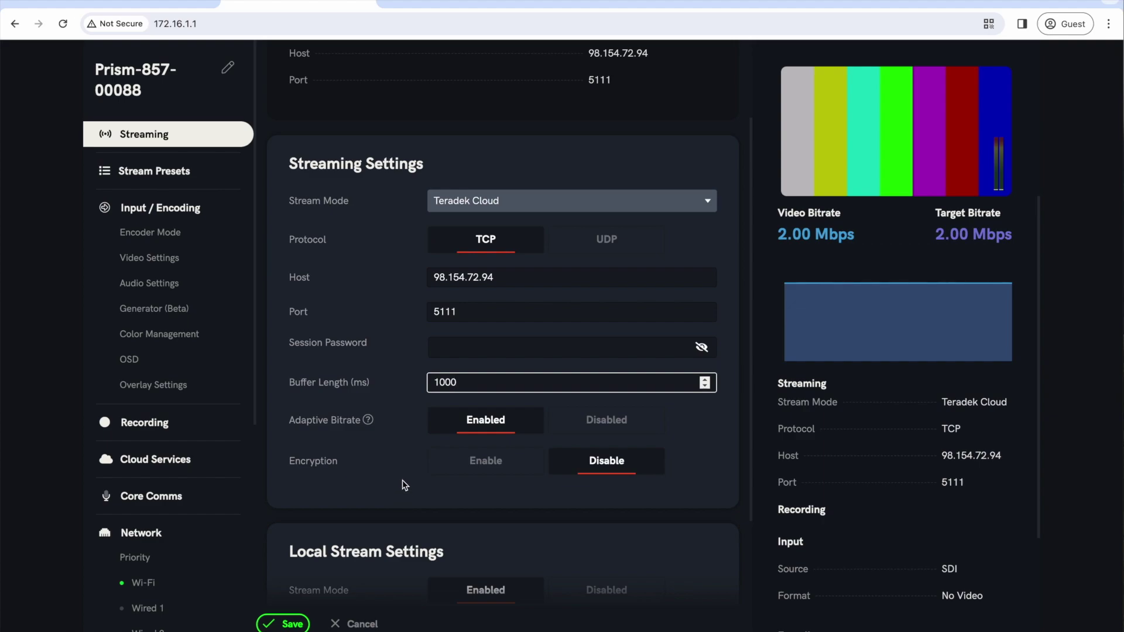
left_click(468, 462)
left_click(587, 462)
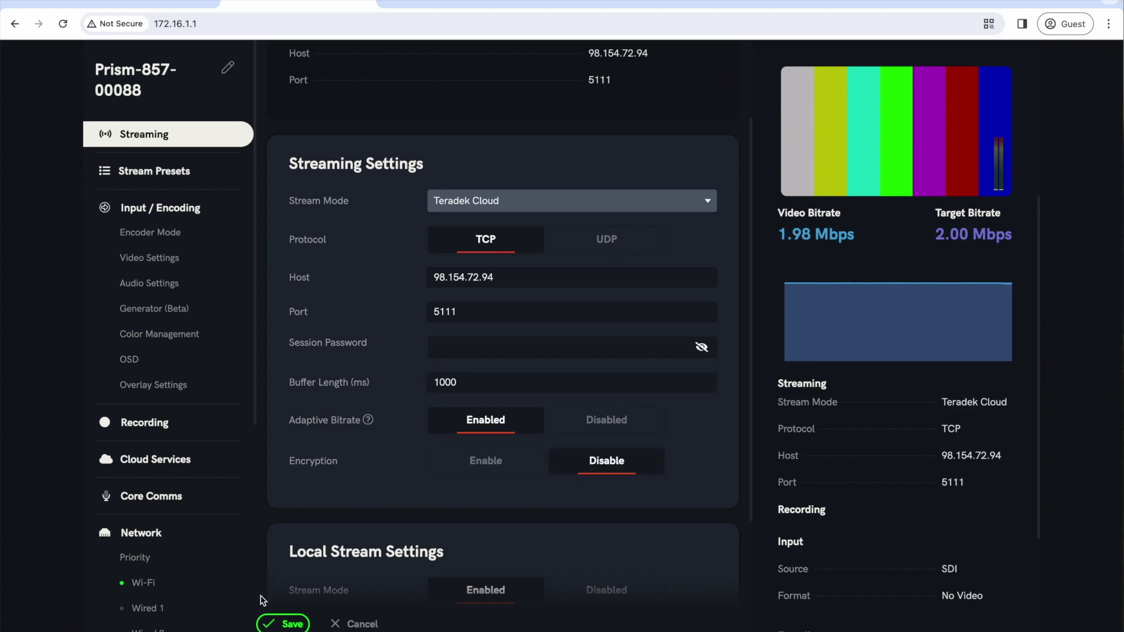
left_click(287, 625)
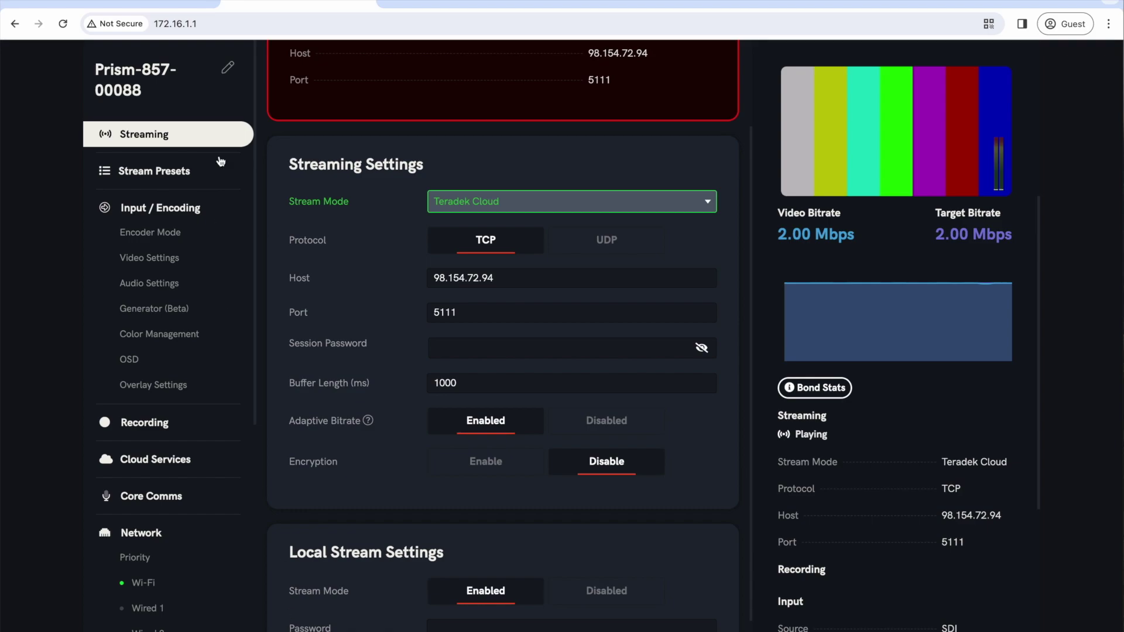
left_click(157, 4)
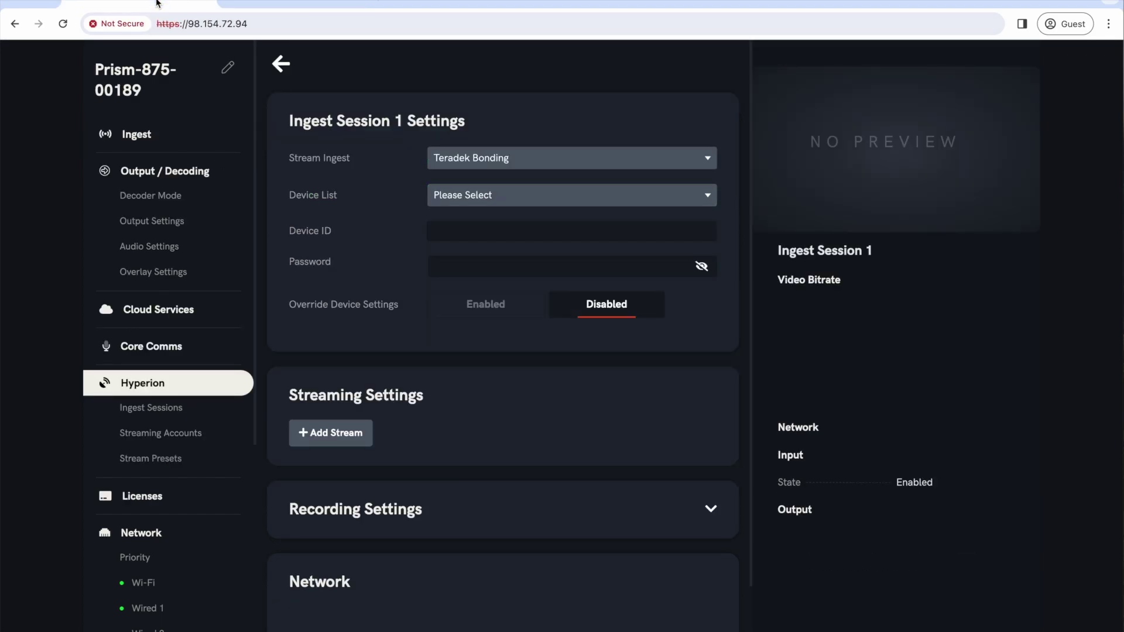
Link Ingest Session 1 to the Prism-857 stream (85700088) device and check Modem A/B traffic.
left_click(470, 198)
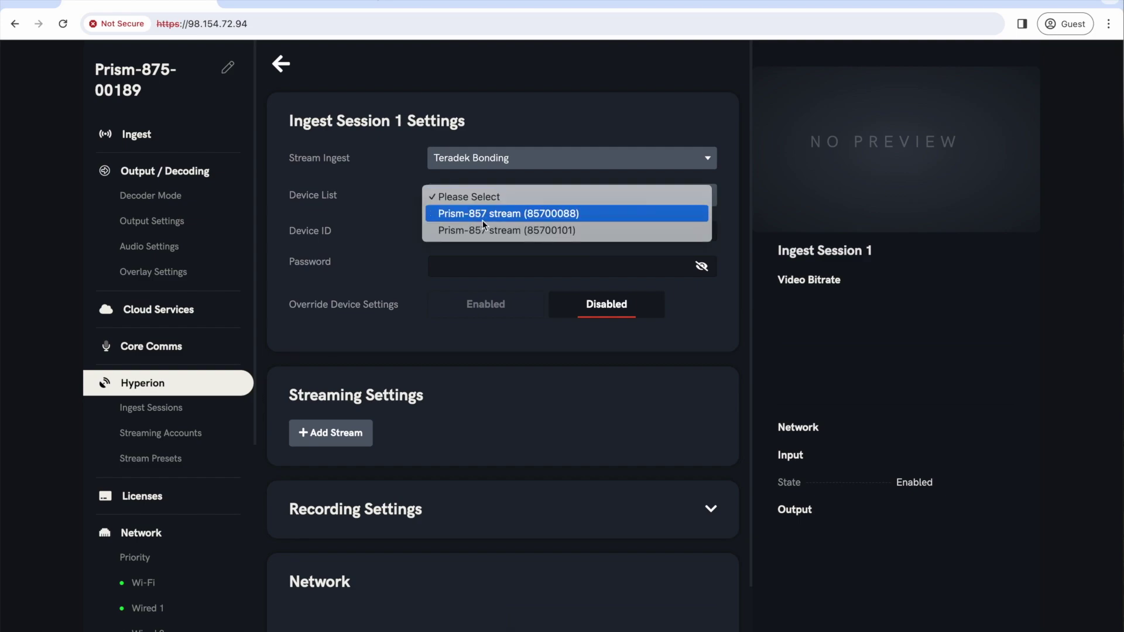
left_click(482, 220)
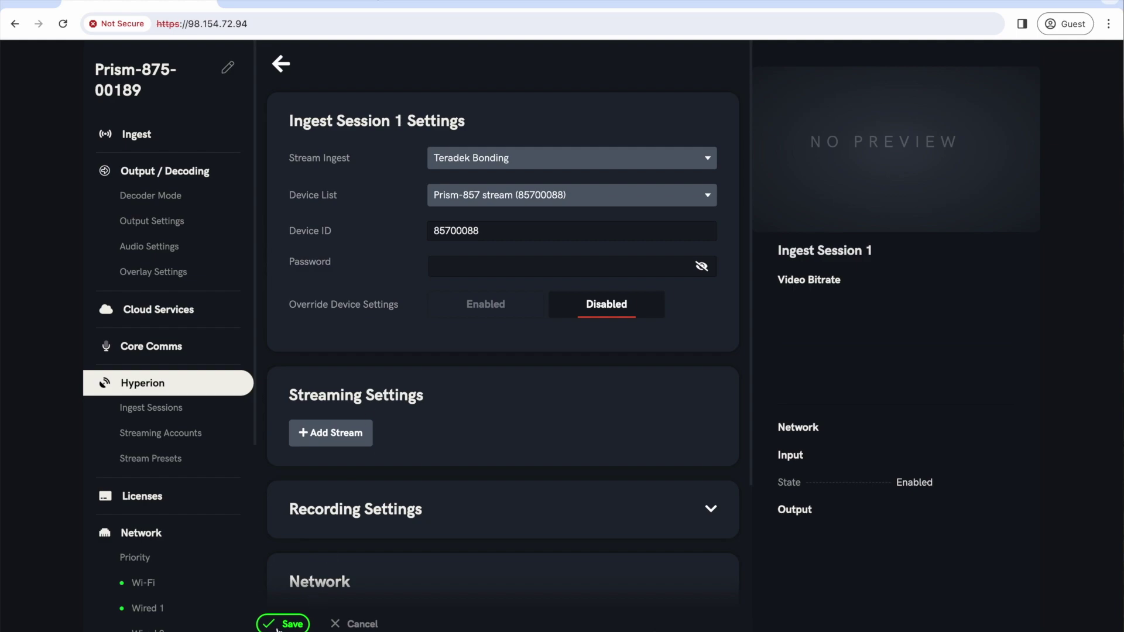
left_click(285, 624)
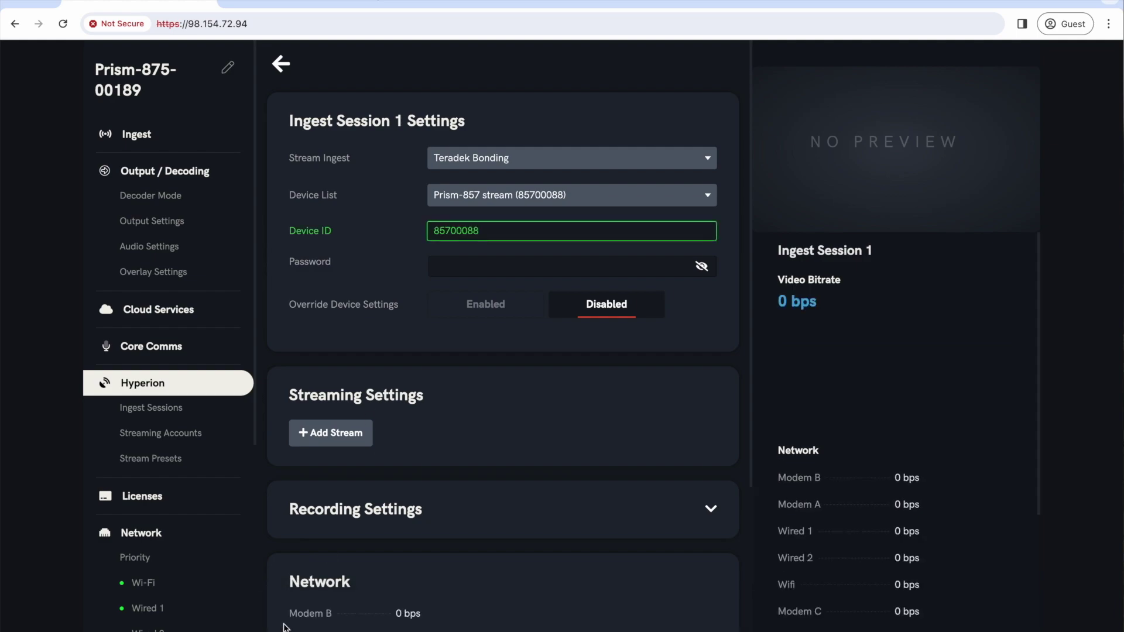
scroll(827, 492, "down", 3)
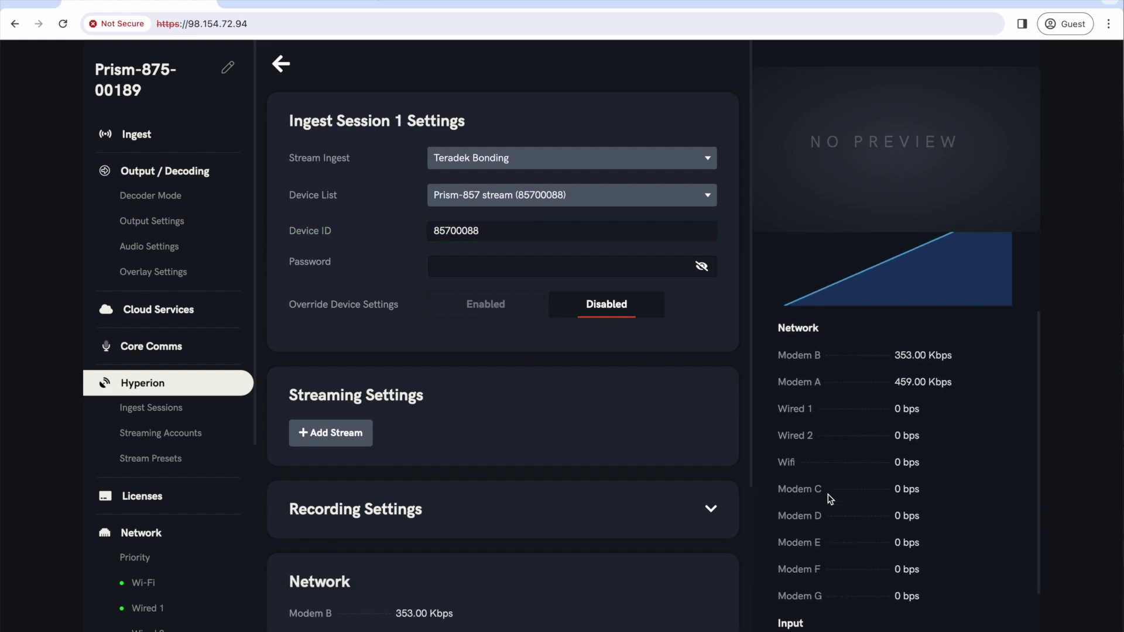
scroll(672, 548, "down", 2)
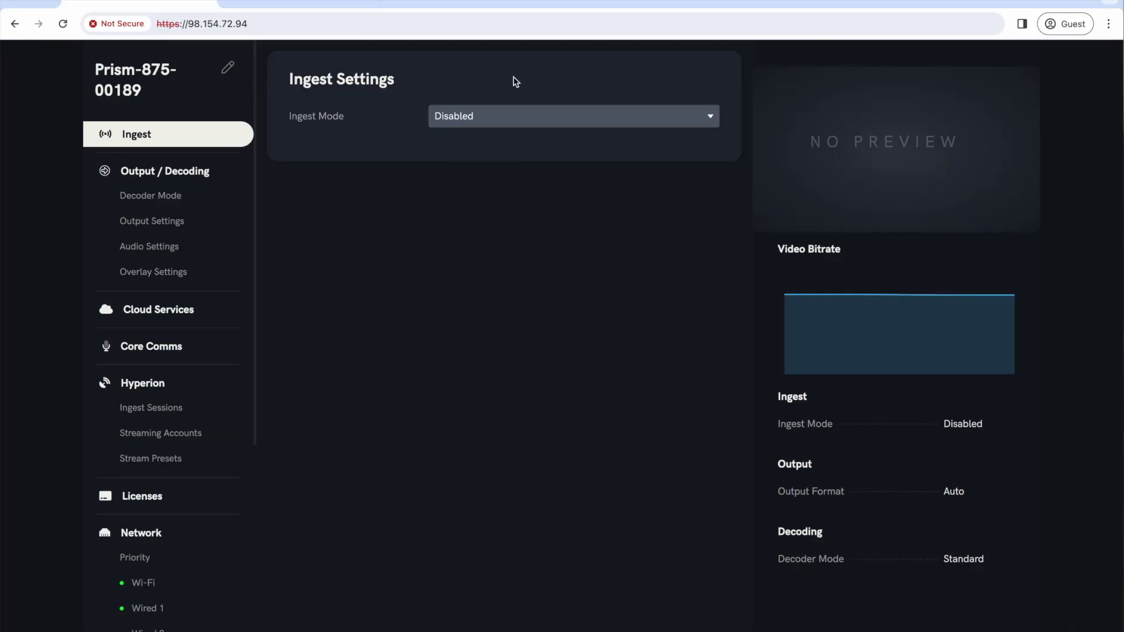
Save the decoder's Ingest Mode as Hyperion using Ingest Session 1.
left_click(487, 113)
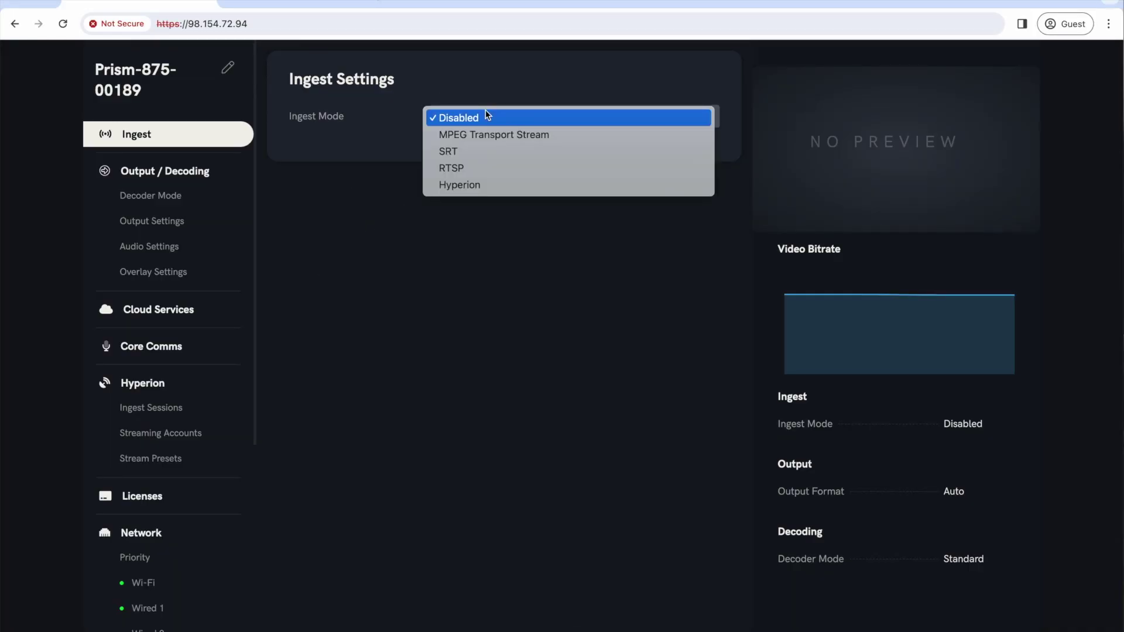
left_click(480, 185)
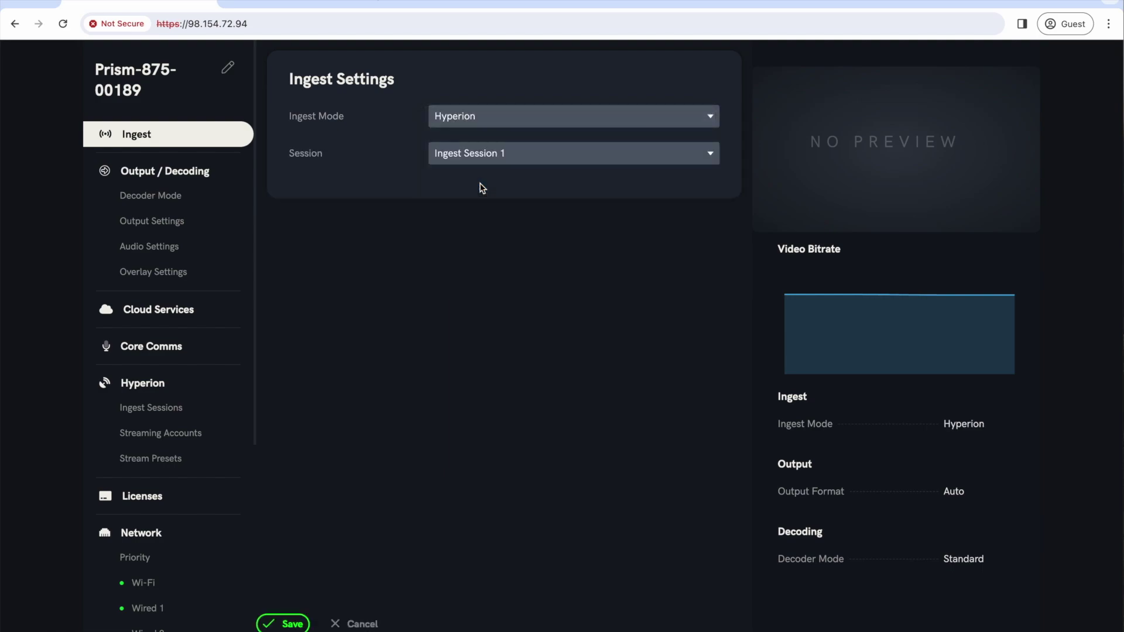
left_click(291, 625)
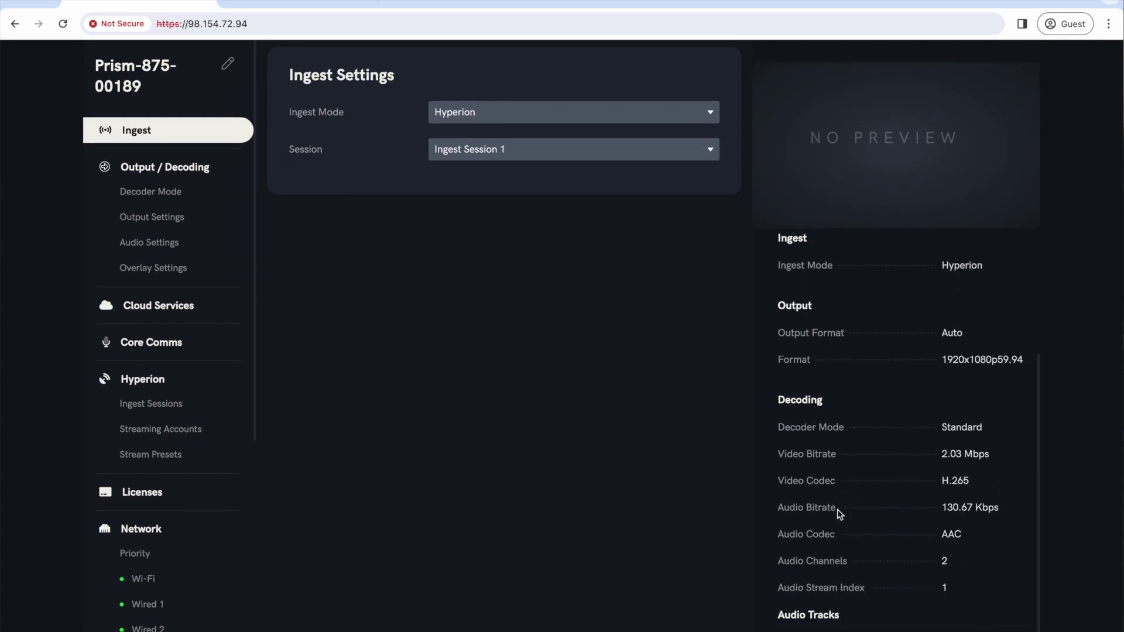
left_click(153, 409)
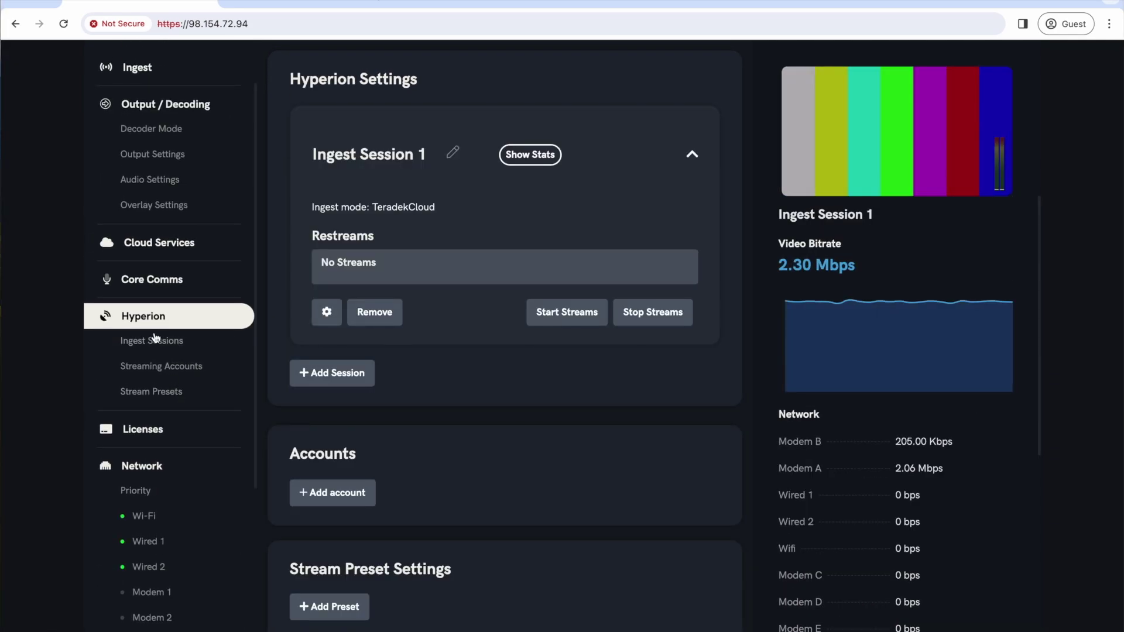
Add a new Stream 1 output to Ingest Session 1 and expand its options.
left_click(326, 315)
left_click(338, 436)
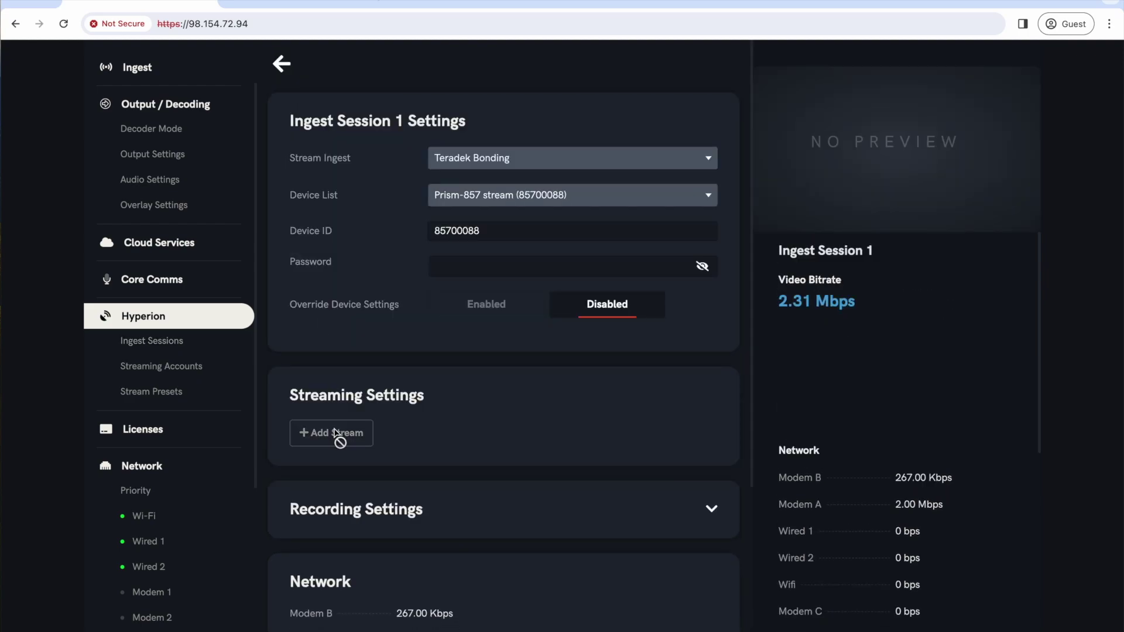
scroll(401, 414, "down", 2)
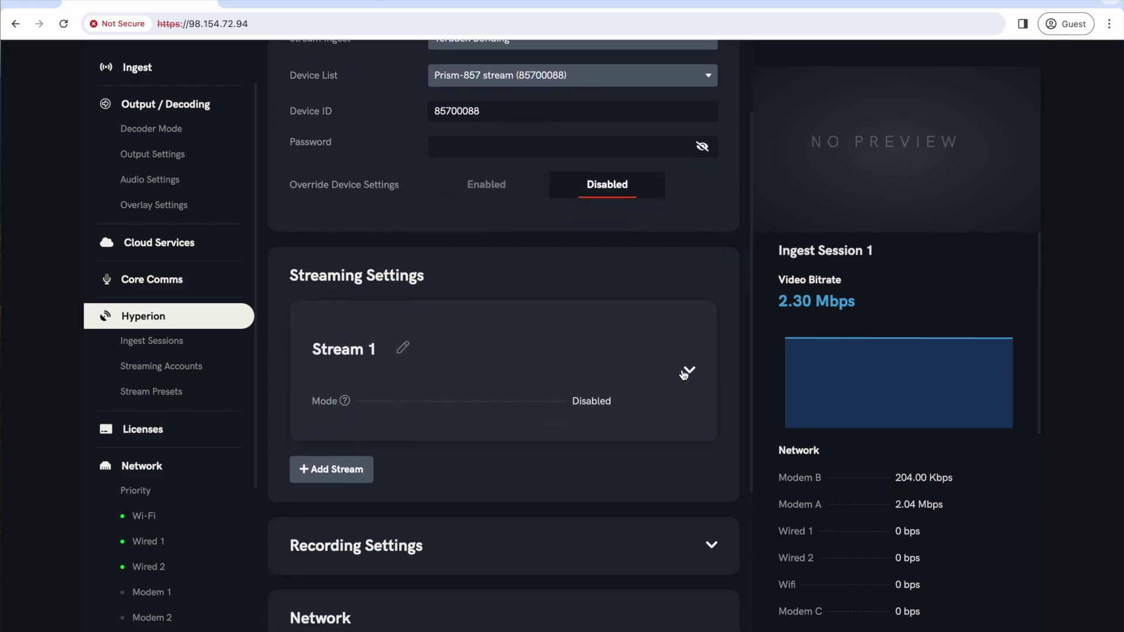
left_click(689, 369)
Set Stream 1 to MPEG Transport Stream as a TCP Server on port 5000 and save.
left_click(523, 486)
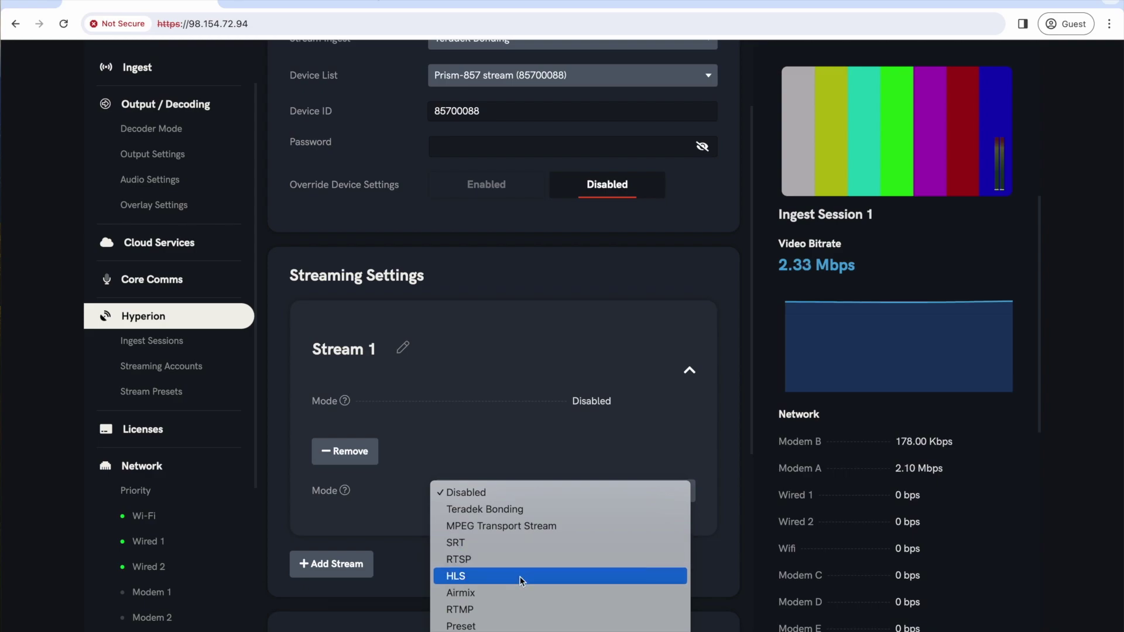
left_click(530, 626)
left_click(511, 531)
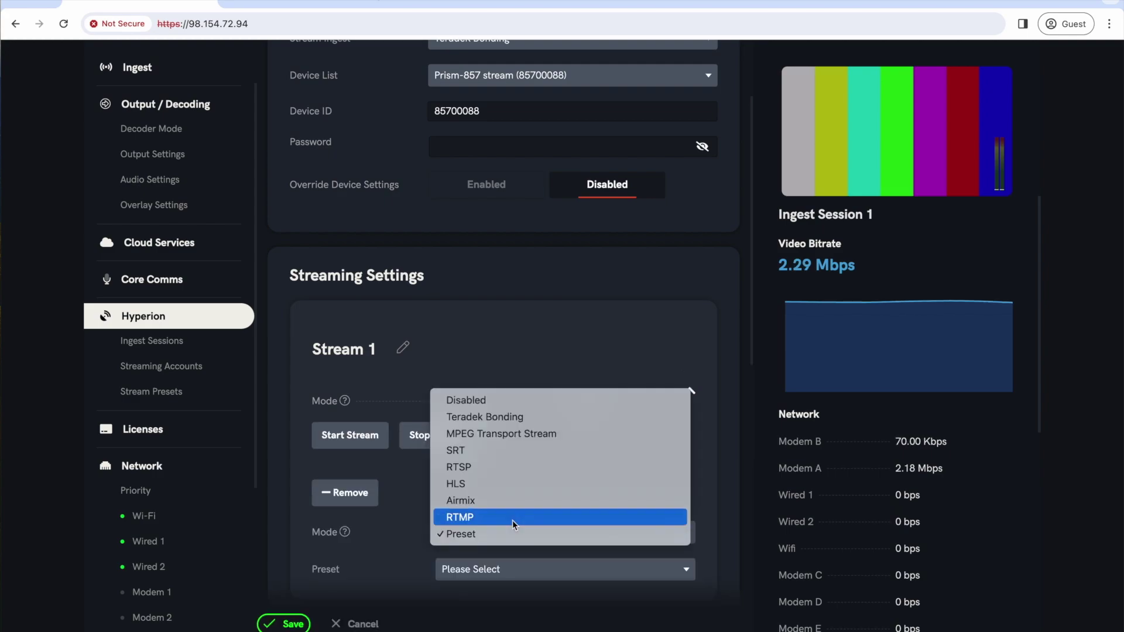
left_click(503, 433)
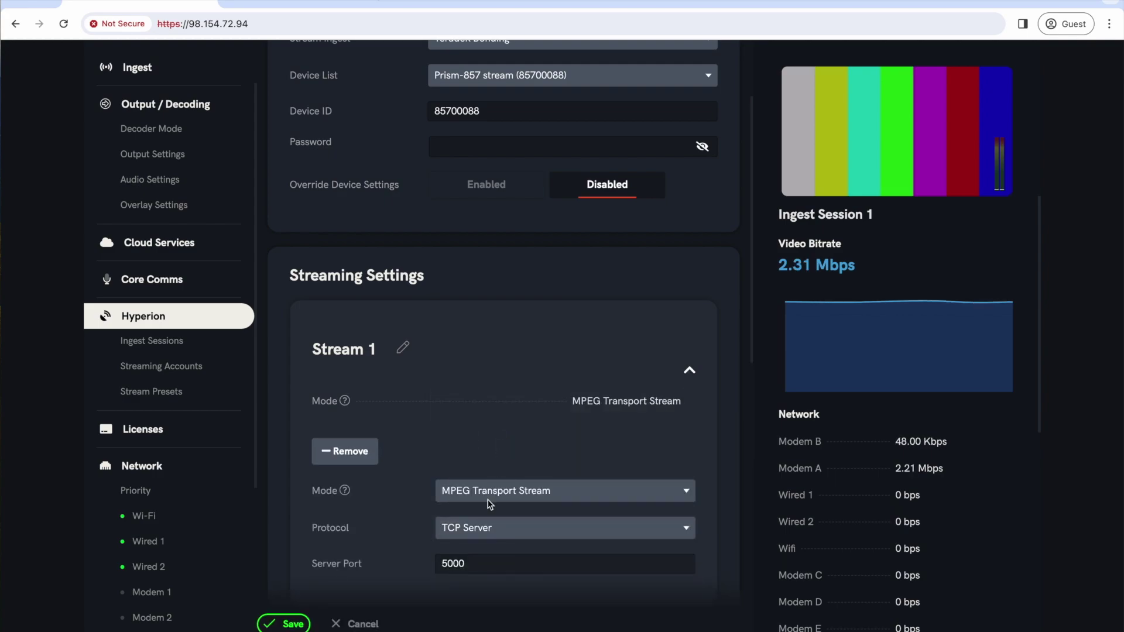
scroll(490, 505, "down", 3)
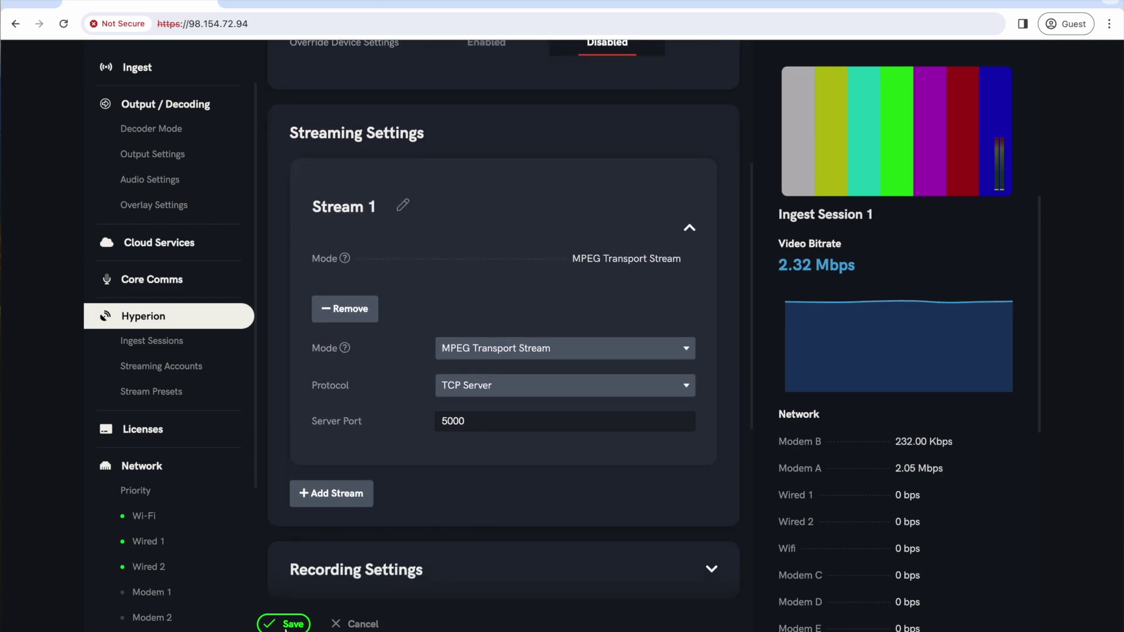
left_click(285, 627)
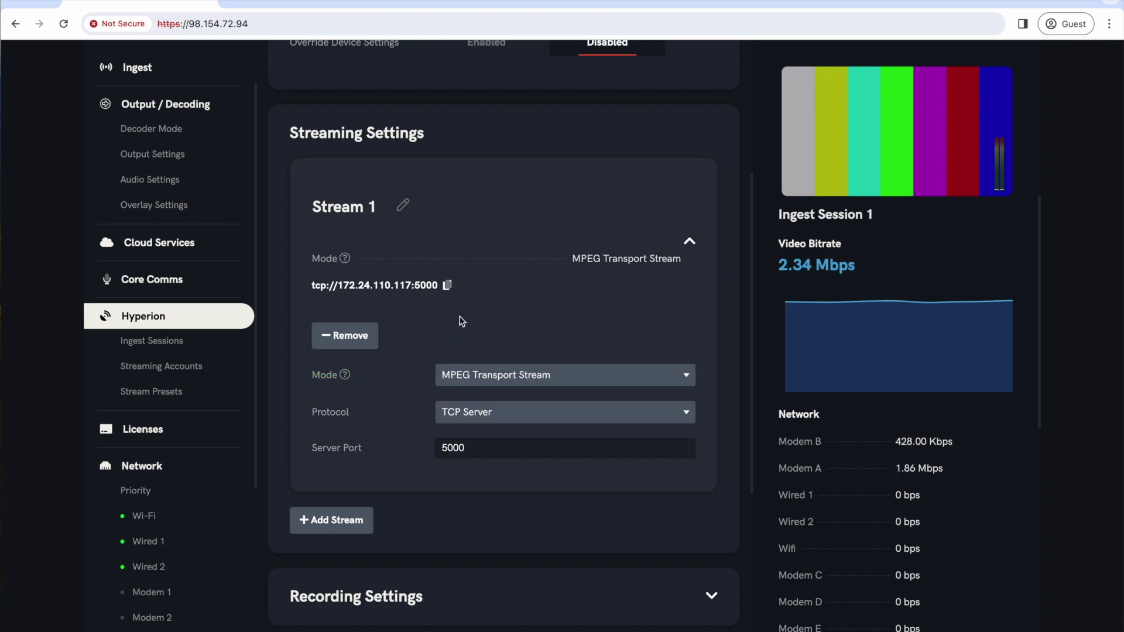
scroll(463, 321, "up", 2)
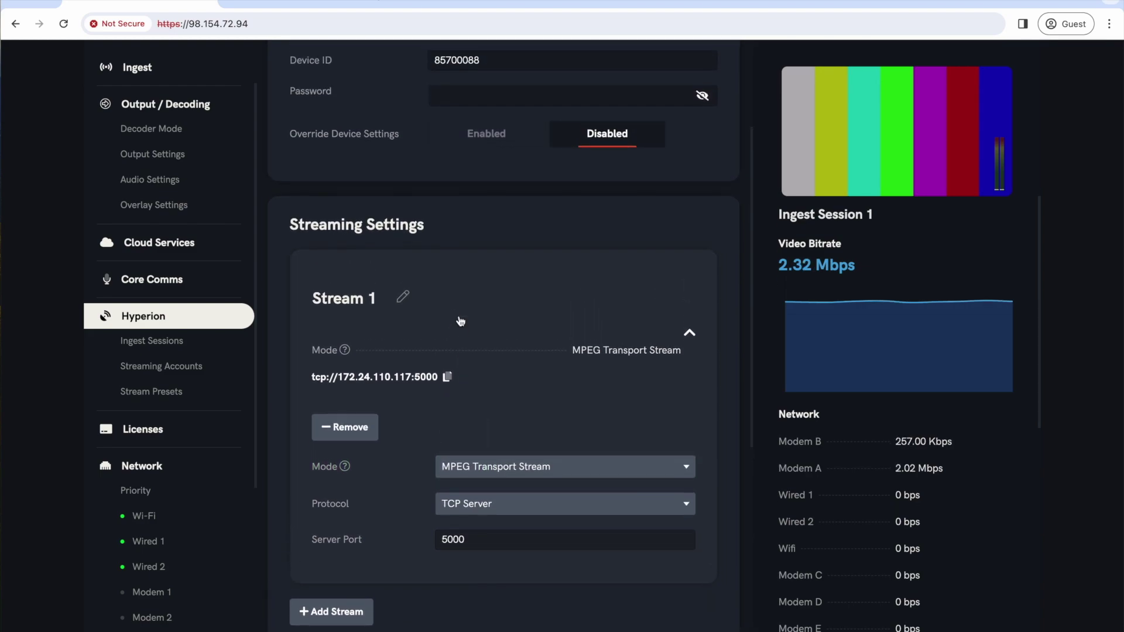